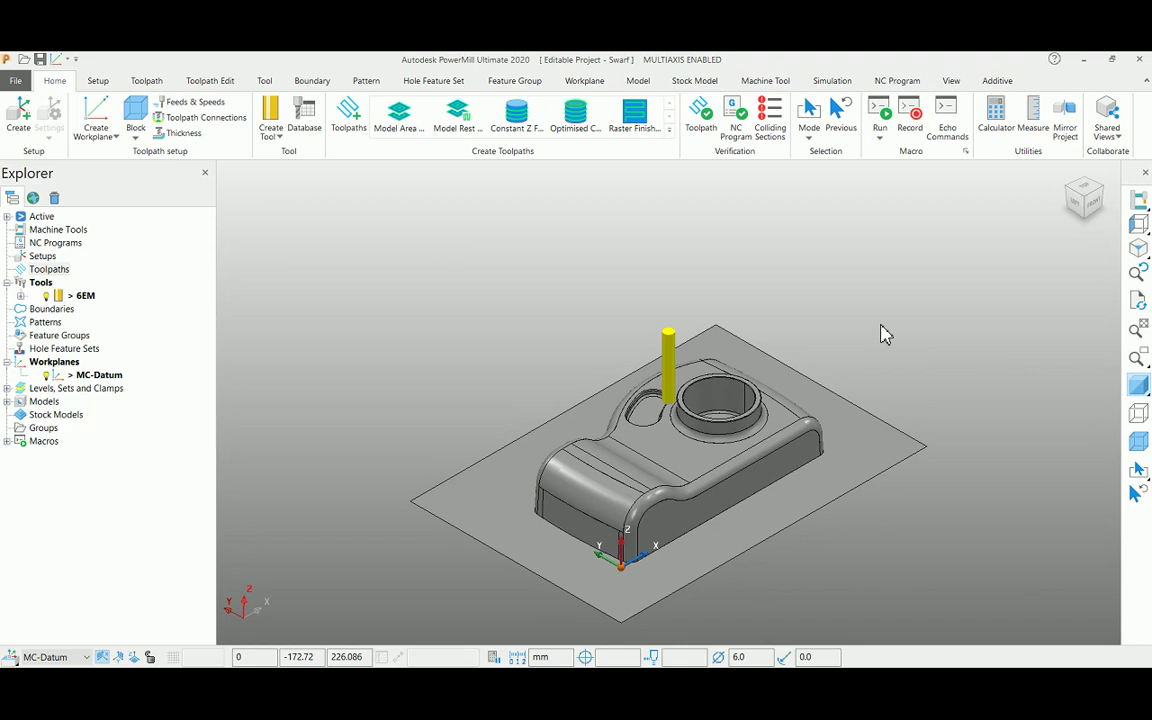
- Select the part's front vertical side-wall faces, then reset the view to the whole part
click(705, 512)
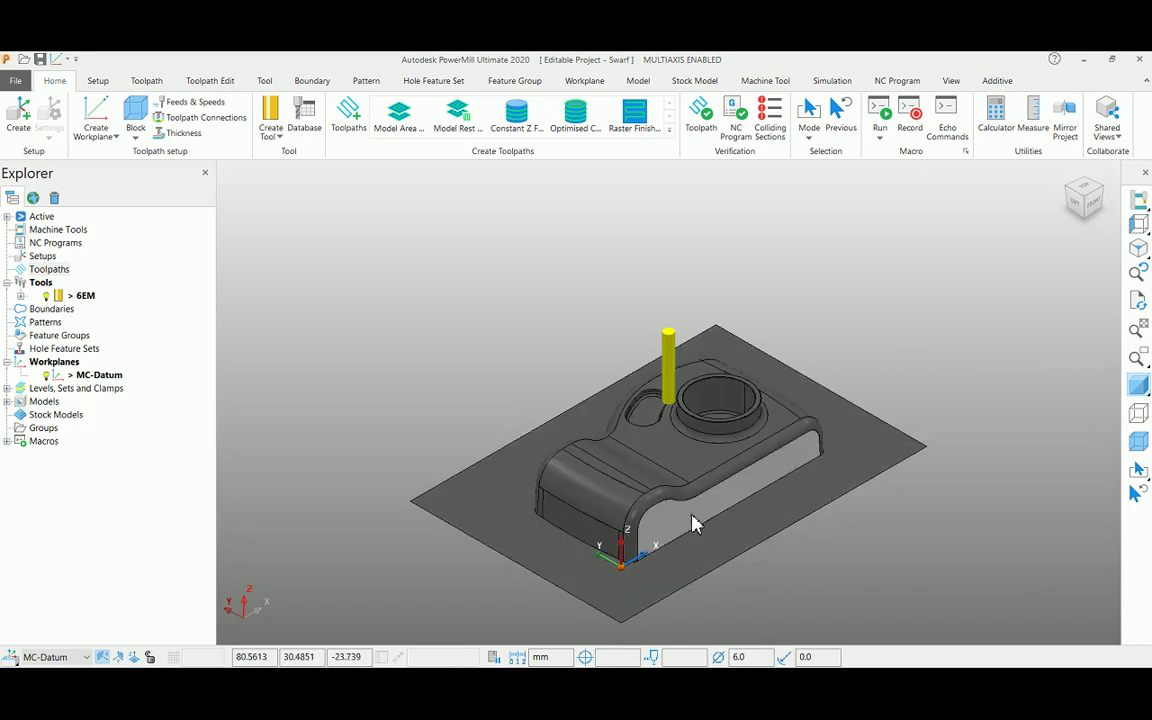
mouse_move(568, 511)
middle_down()
mouse_move(717, 522)
mouse_move(933, 442)
middle_up()
scroll(746, 481, up, 5)
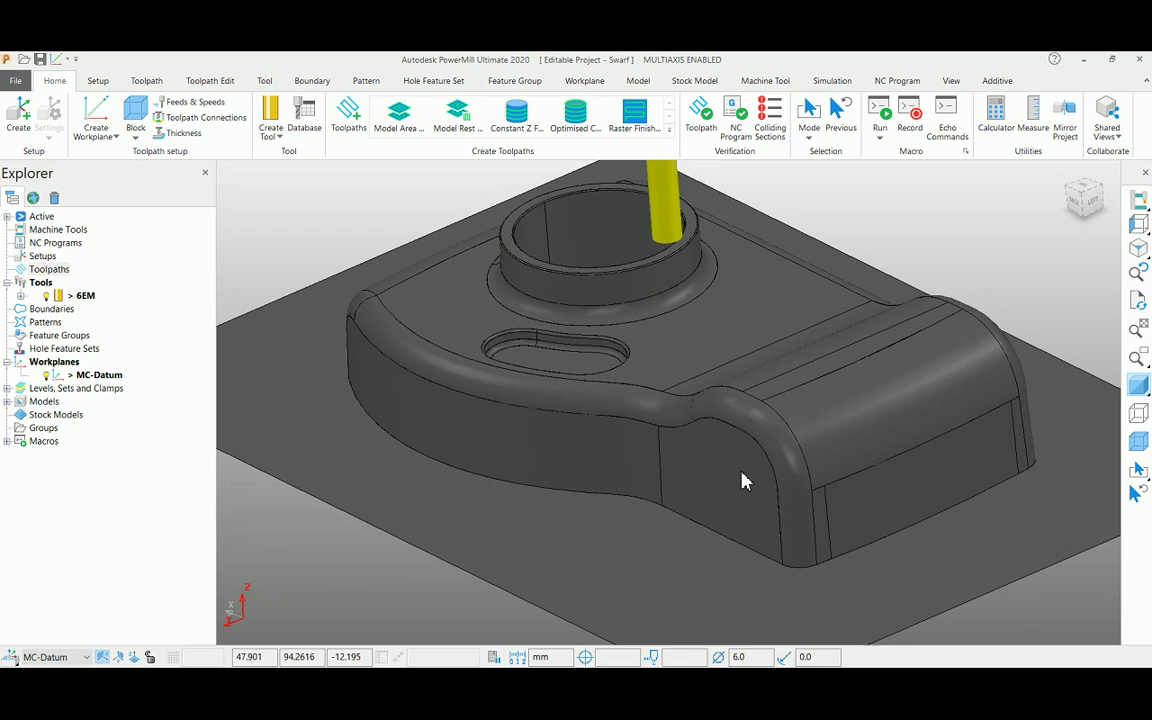
click(609, 473)
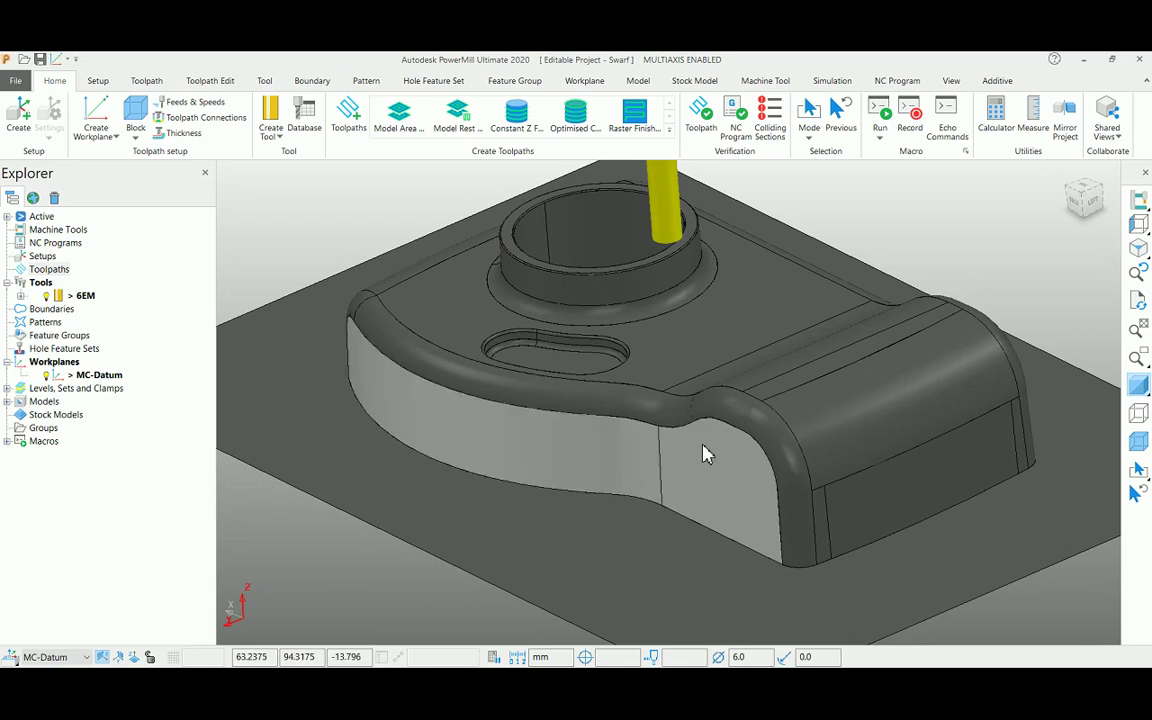
key(ctrl+1)
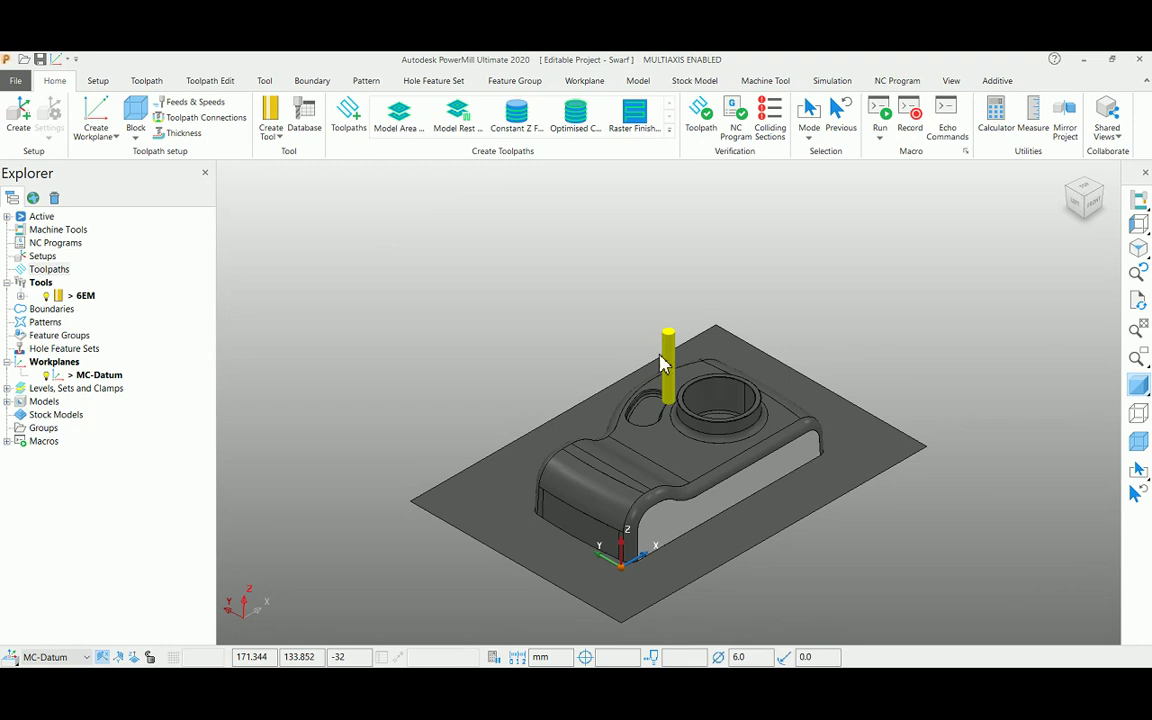
- Create a new Swarf Finishing toolpath from the Strategy Selector
click(347, 116)
scroll(449, 323, down, 5)
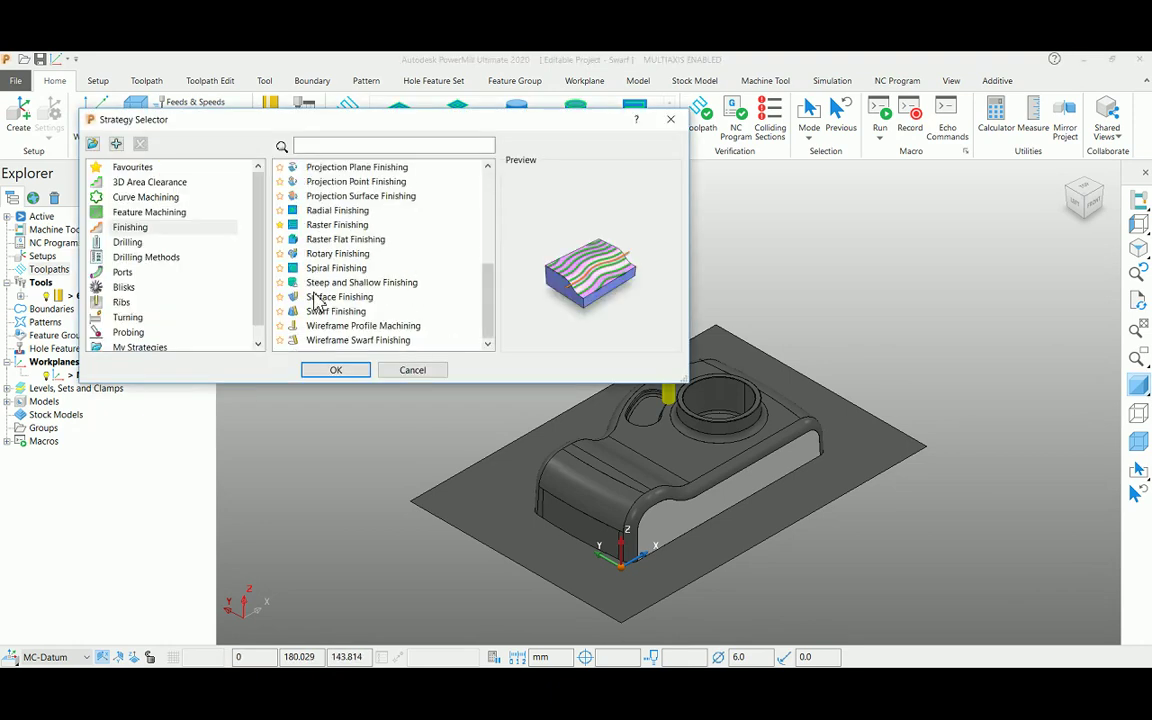
click(326, 313)
click(336, 370)
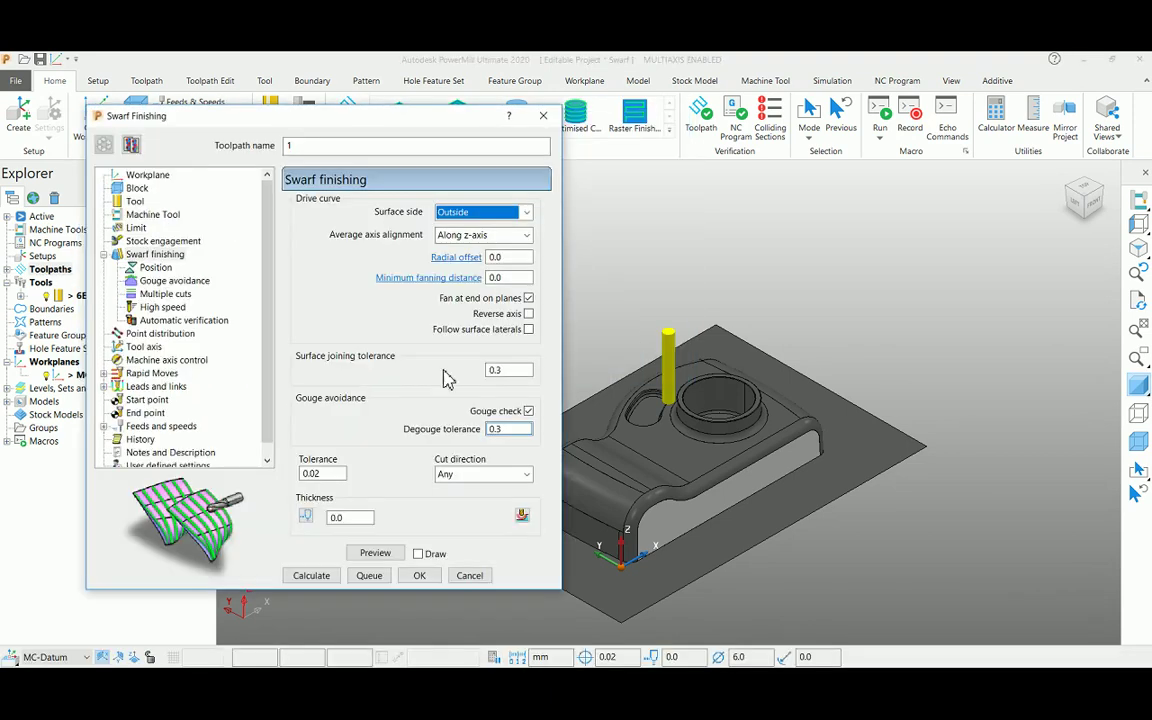
middle_drag(638, 432, 766, 358)
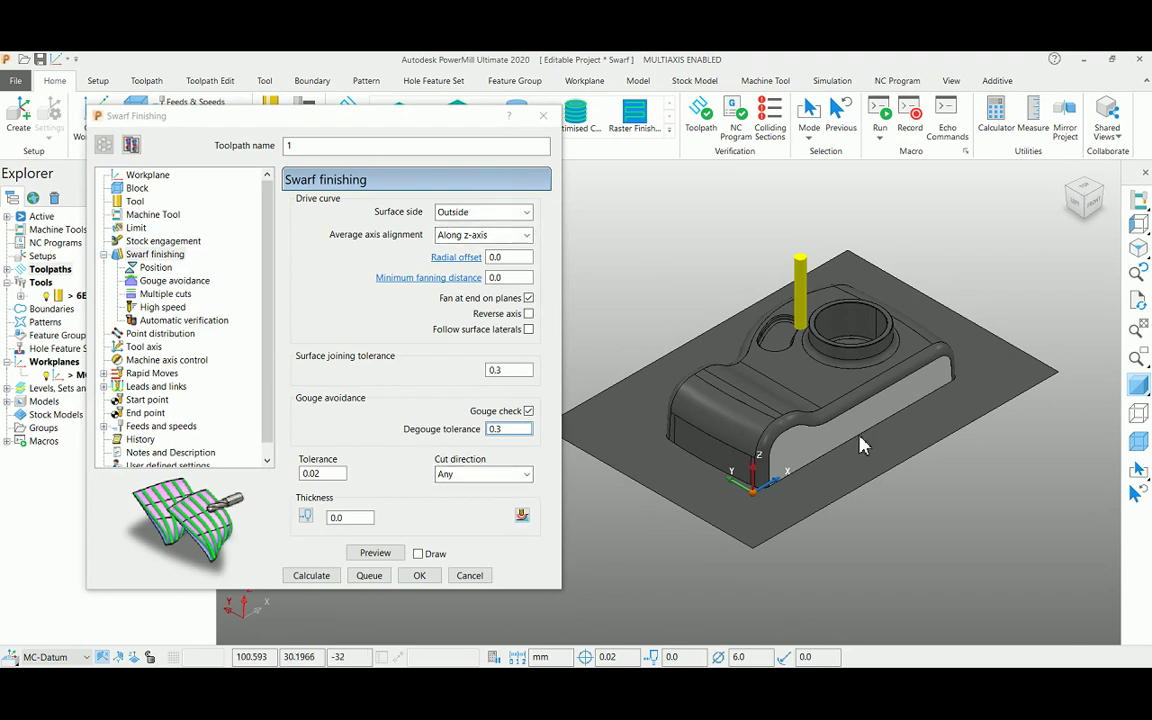
- Preview the swarf passes along the side walls and orbit around to inspect them
click(374, 552)
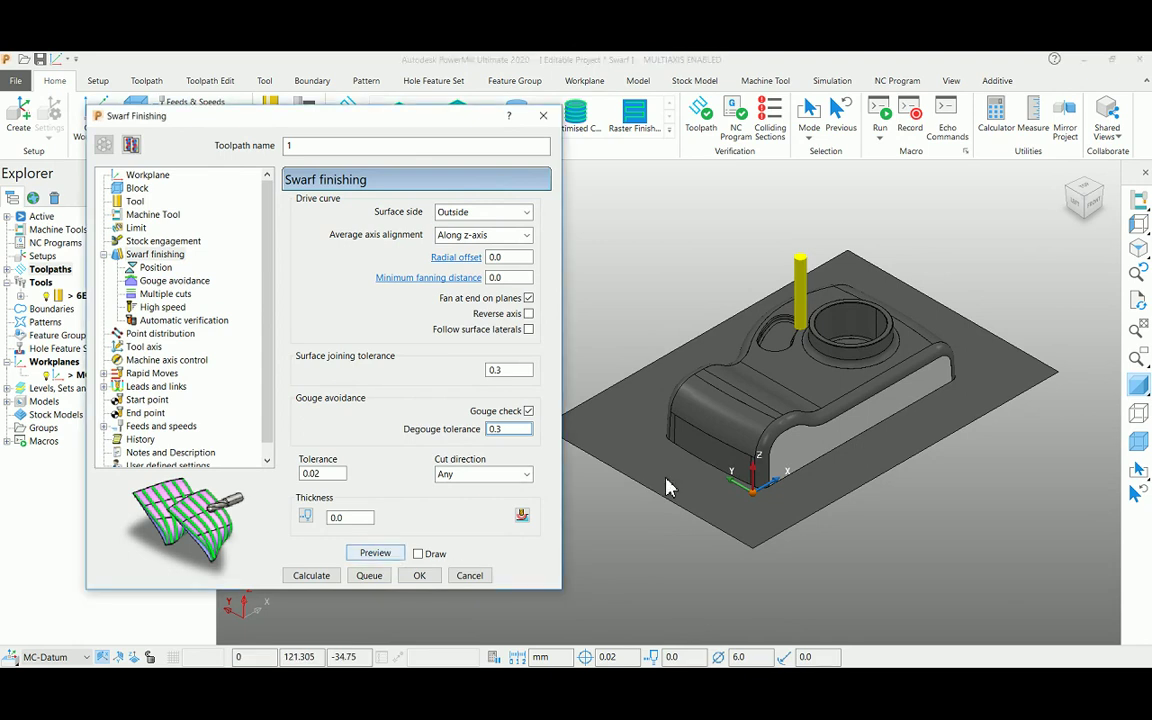
scroll(752, 404, up, 3)
scroll(752, 404, up, 3)
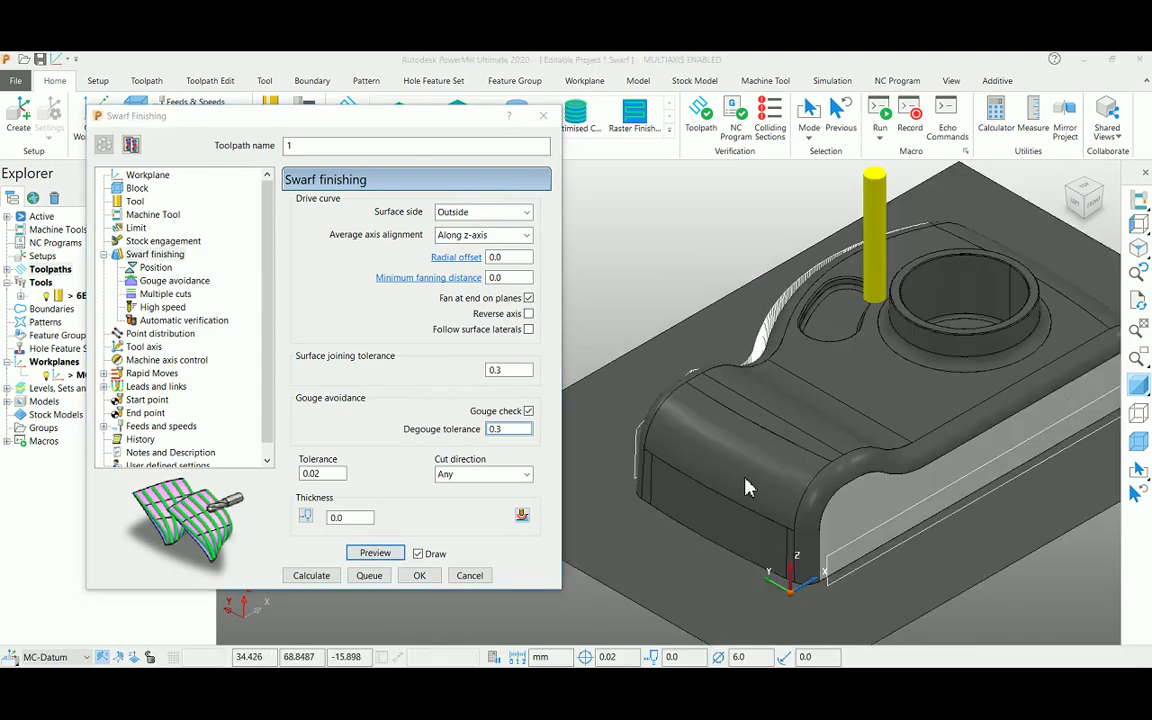
middle_drag(746, 483, 808, 459)
scroll(808, 459, up, 2)
scroll(774, 391, up, 2)
scroll(774, 391, down, 4)
middle_drag(774, 391, 754, 467)
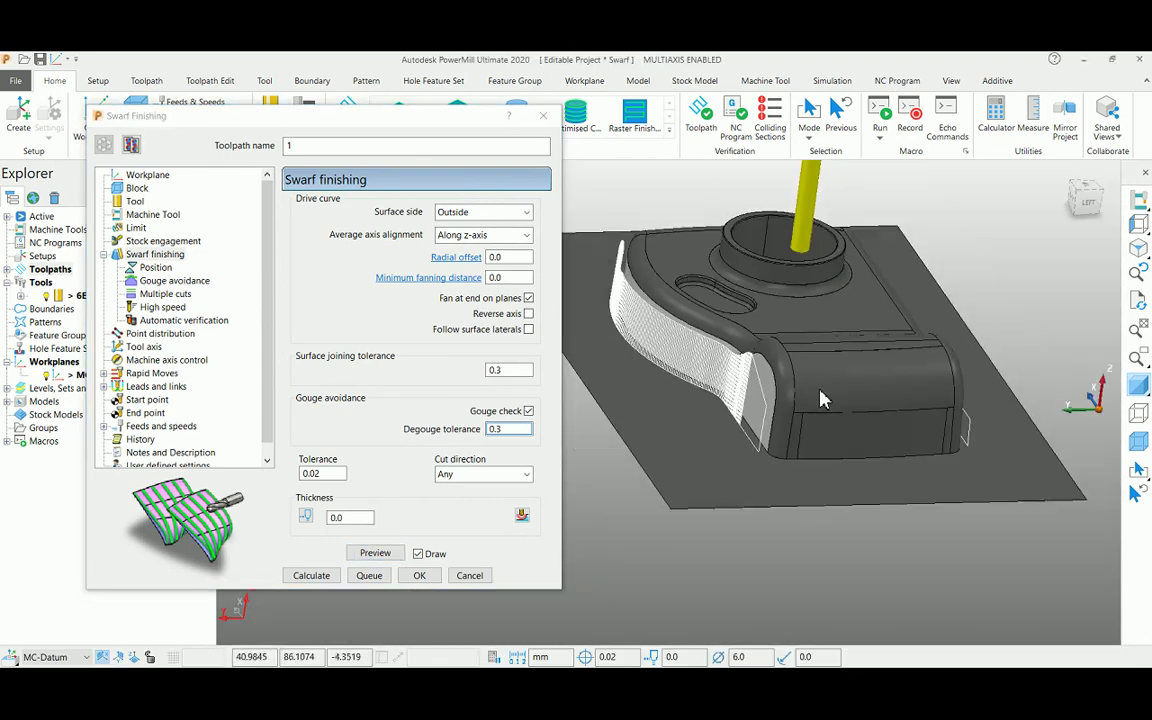
scroll(752, 467, down, 3)
middle_drag(770, 360, 849, 442)
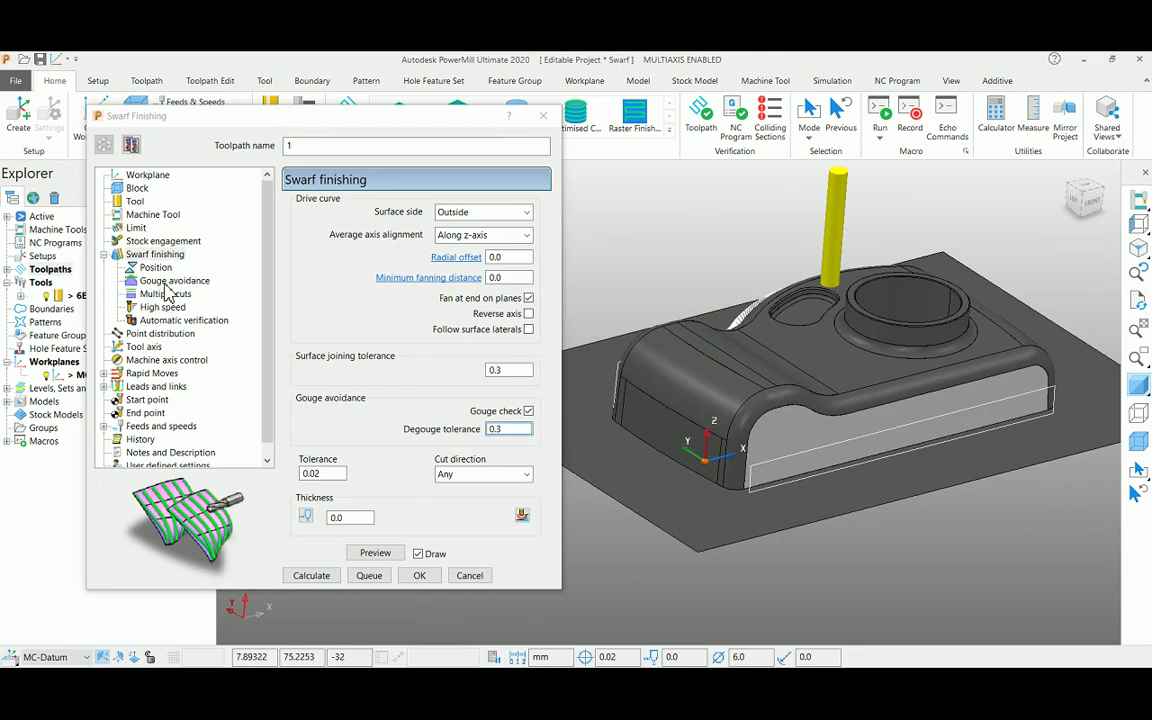
- Set the multiple cuts mode to Off and calculate swarf toolpath 1
click(164, 295)
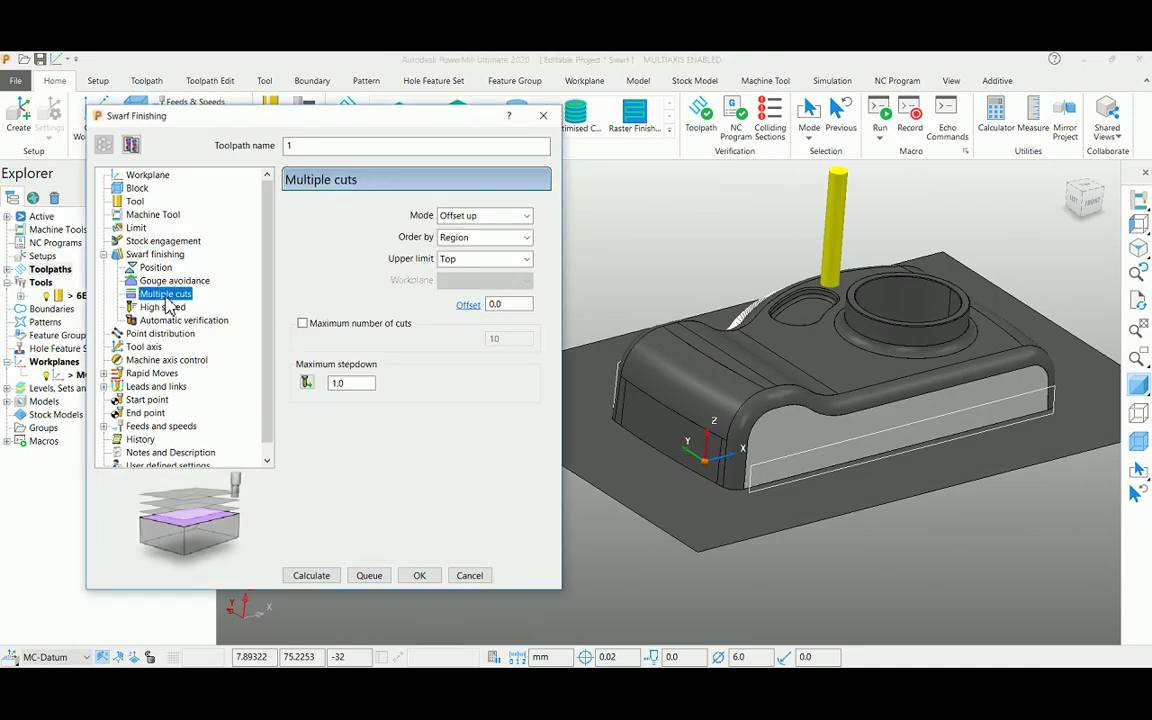
click(485, 216)
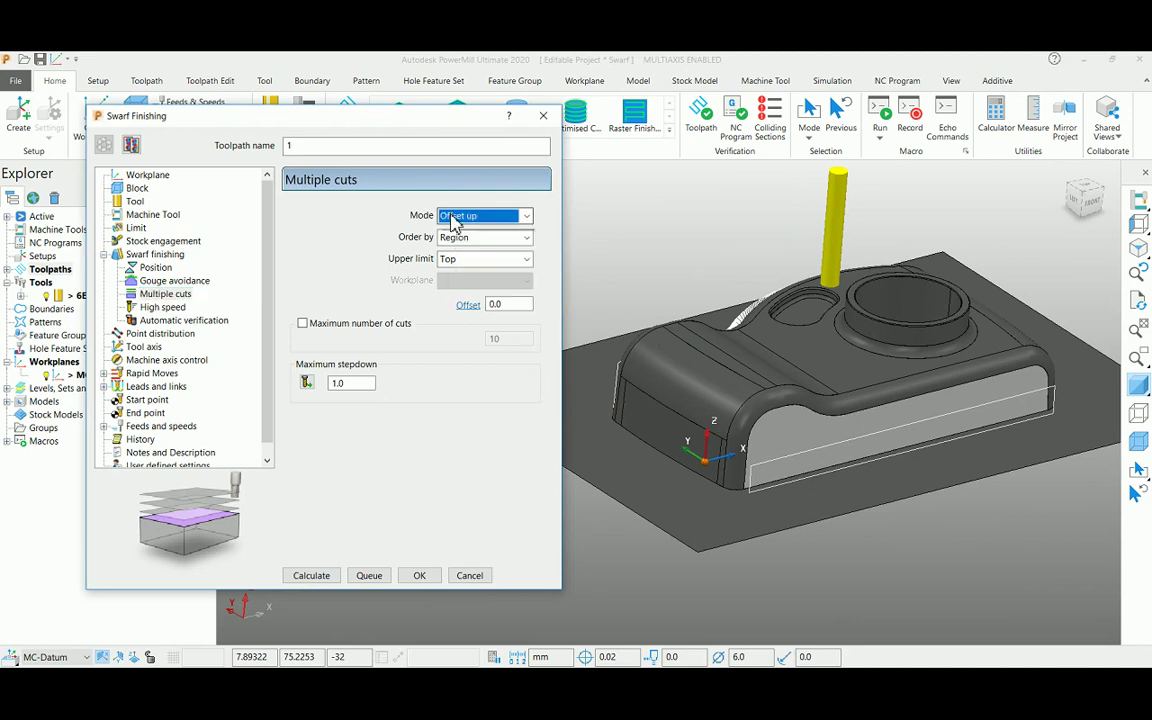
click(455, 228)
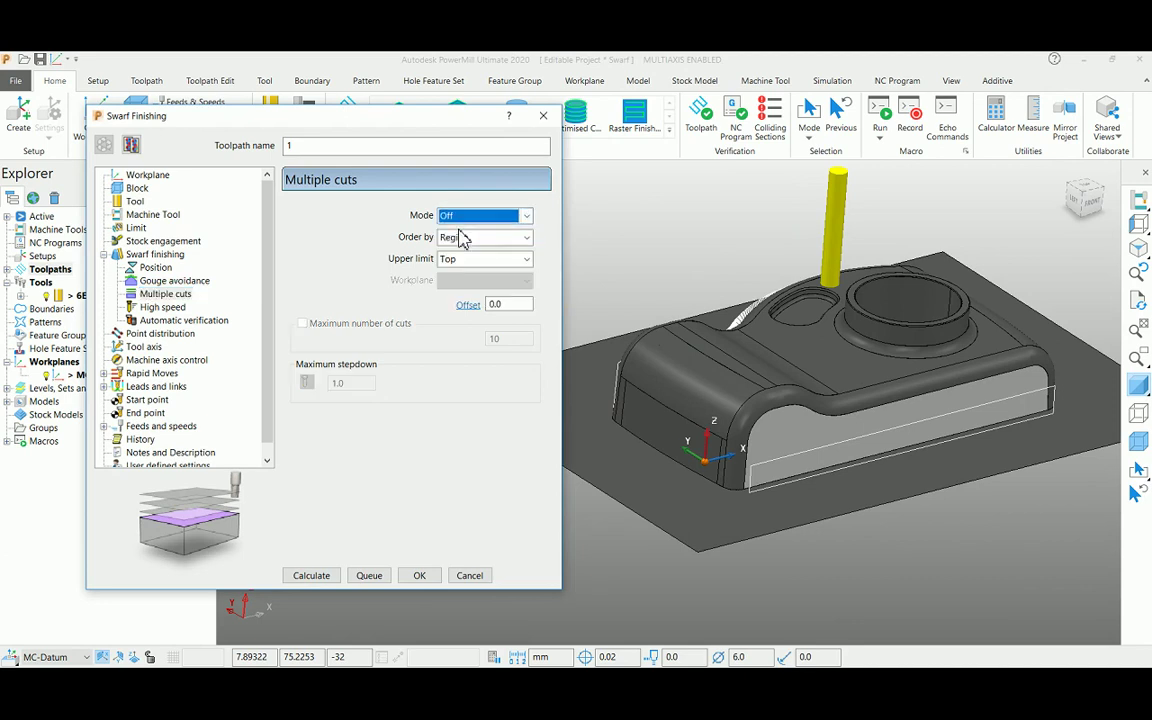
click(318, 574)
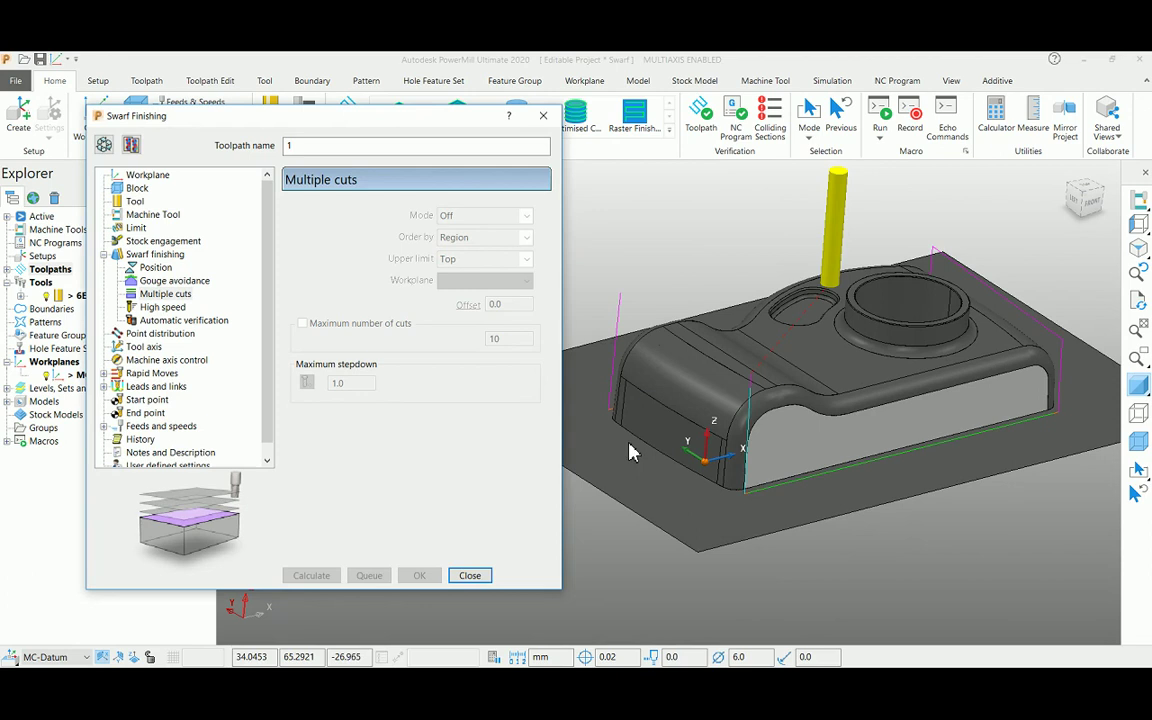
- Orbit and zoom to inspect the single calculated pass along the side wall
mouse_move(615, 442)
middle_down()
mouse_move(1026, 463)
mouse_move(669, 406)
mouse_move(861, 483)
mouse_move(938, 488)
mouse_move(703, 309)
middle_up()
scroll(784, 378, up, 5)
scroll(680, 357, down, 5)
scroll(703, 309, up, 3)
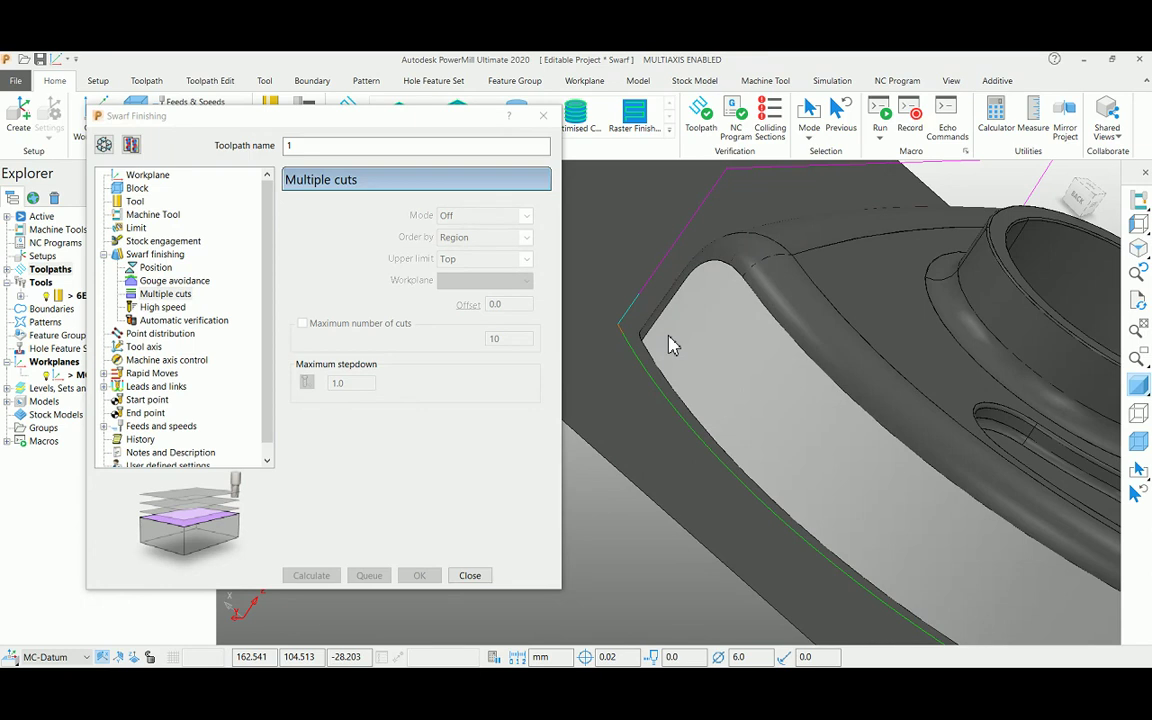
scroll(671, 345, down, 3)
middle_drag(946, 437, 735, 397)
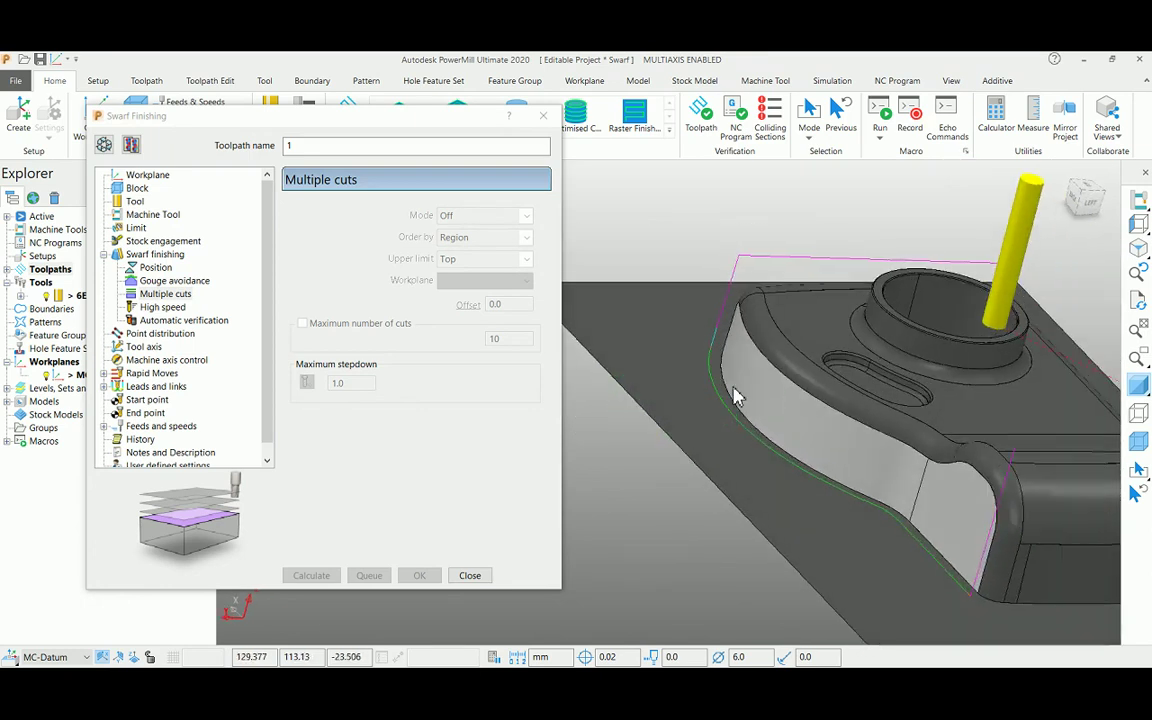
scroll(676, 373, down, 3)
mouse_move(676, 373)
middle_down()
mouse_move(869, 478)
mouse_move(527, 437)
middle_up()
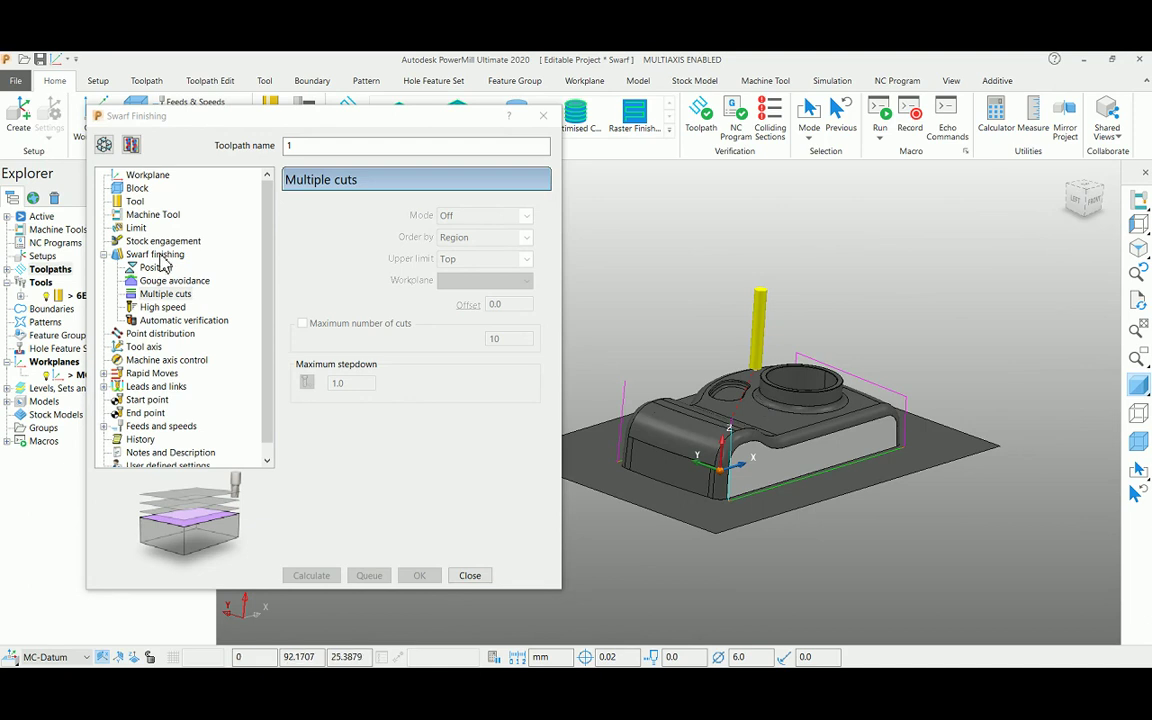
- Unlock the toolpath settings and set the tool axis to Vertical
click(107, 149)
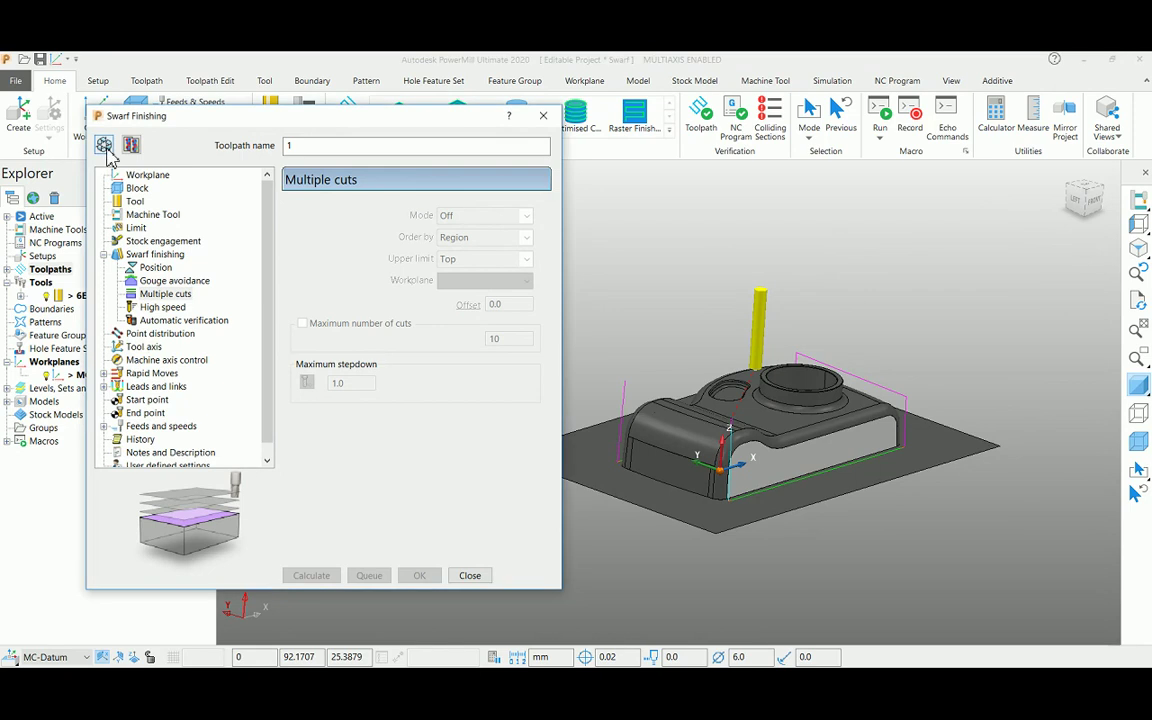
click(143, 346)
click(330, 217)
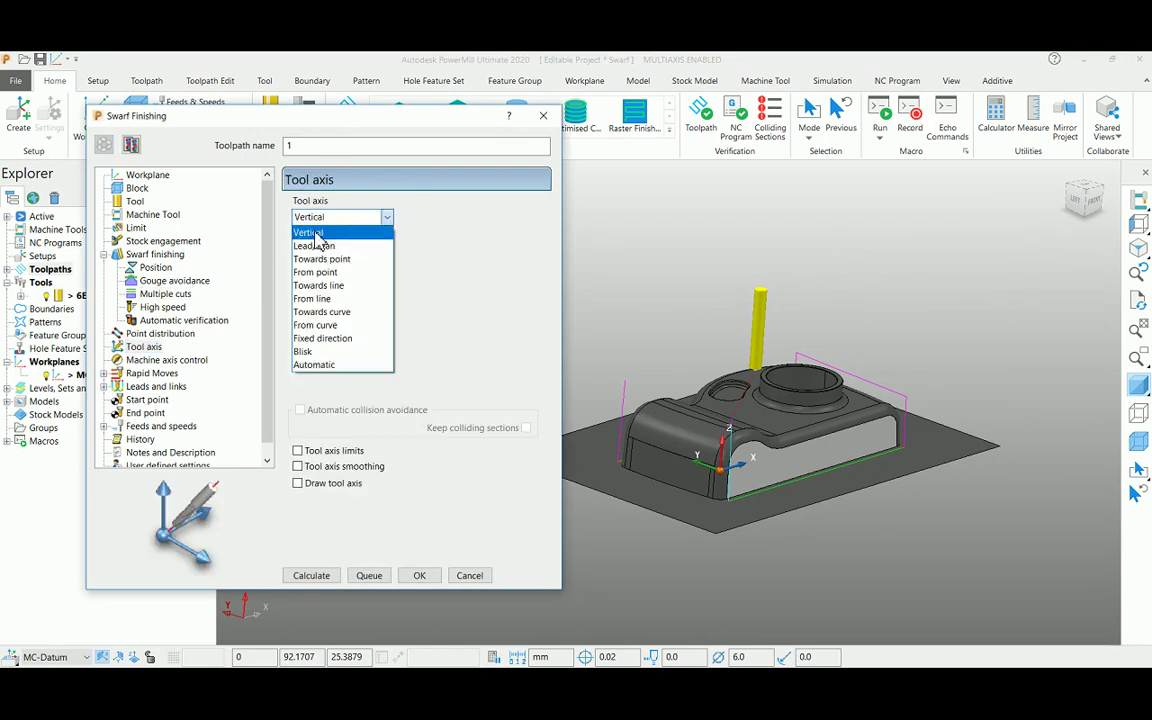
click(310, 232)
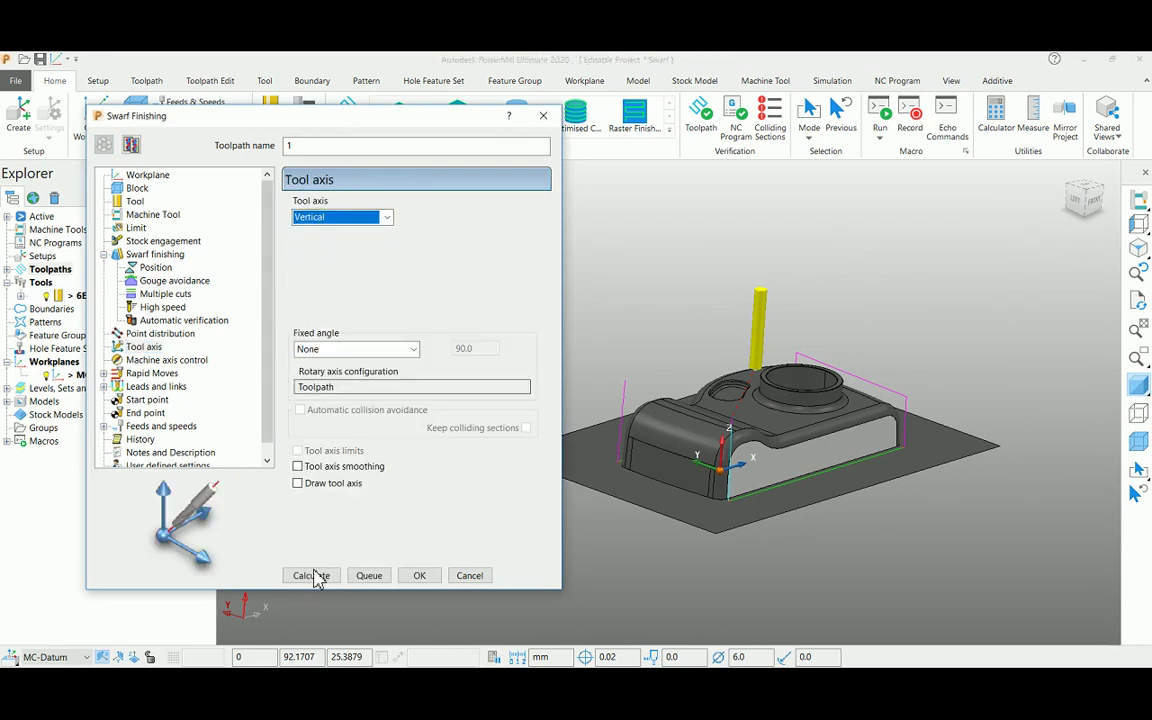
- Review the drive curve settings and the multiple cuts mode options
click(145, 257)
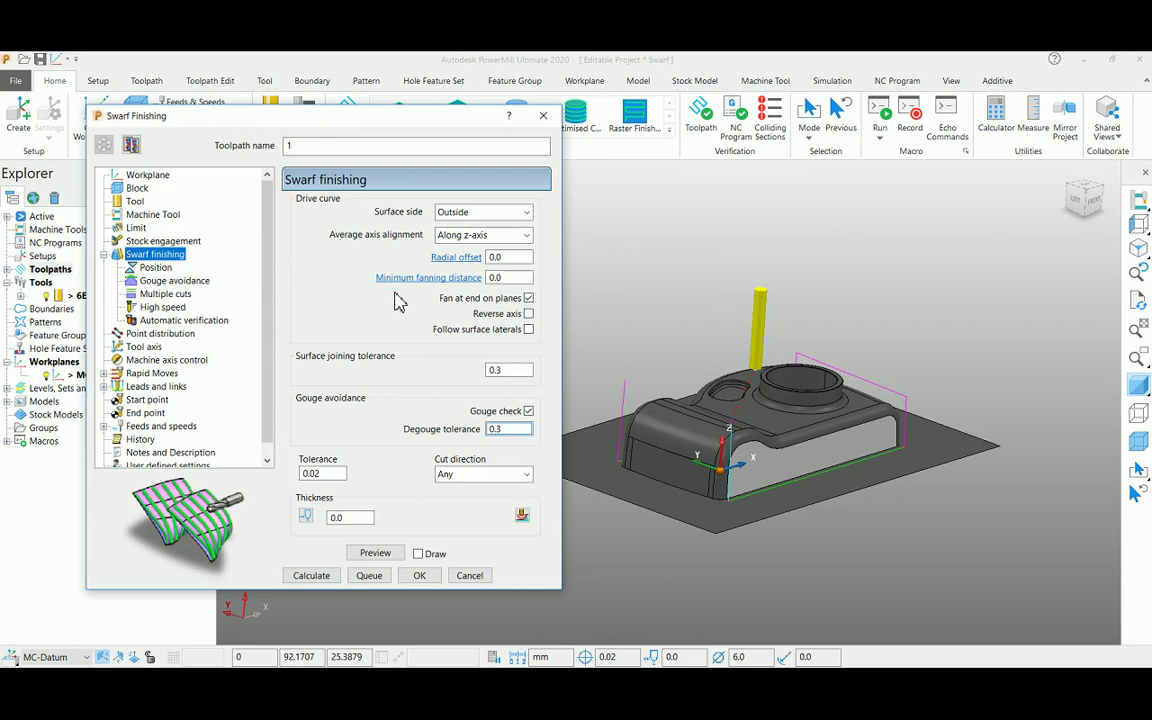
click(164, 297)
scroll(757, 462, up, 2)
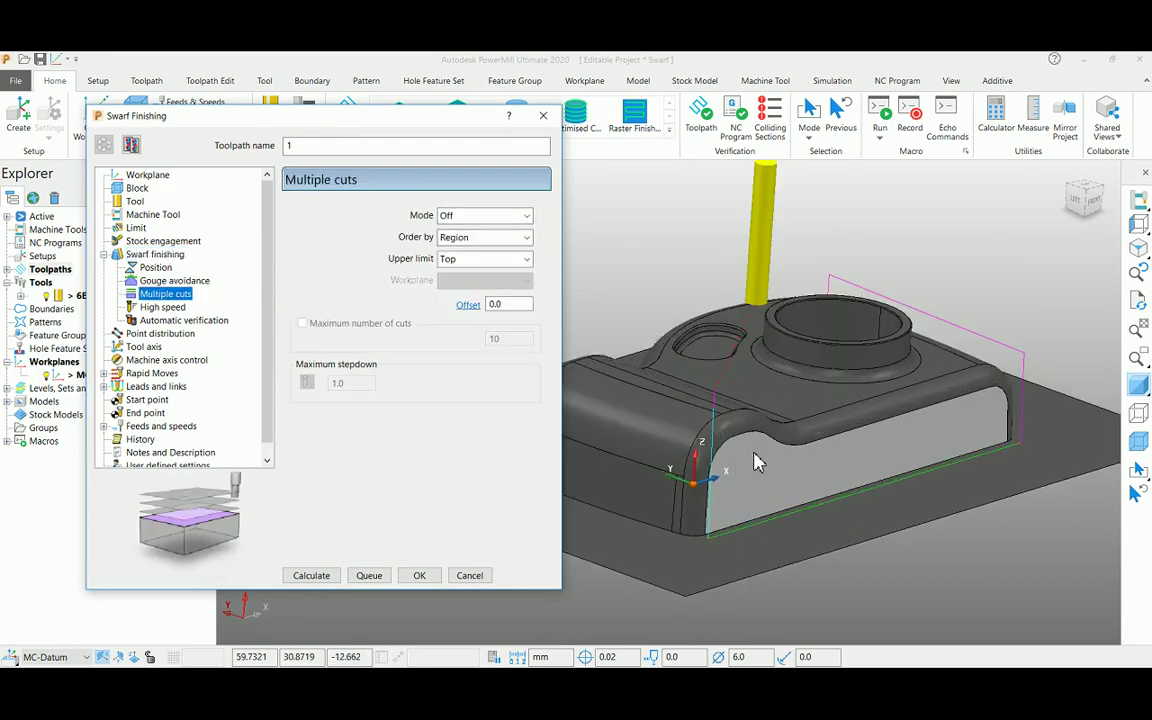
click(470, 216)
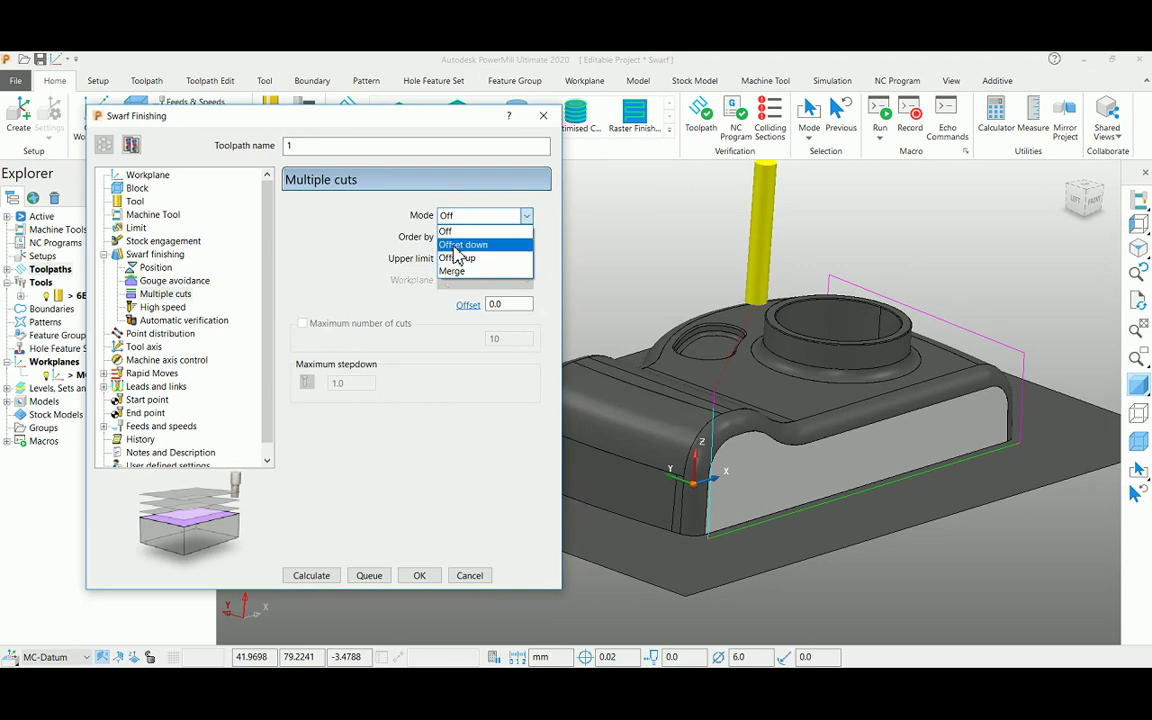
- Set multiple cuts to Offset down, recalculate, and zoom to check the stacked passes
click(465, 245)
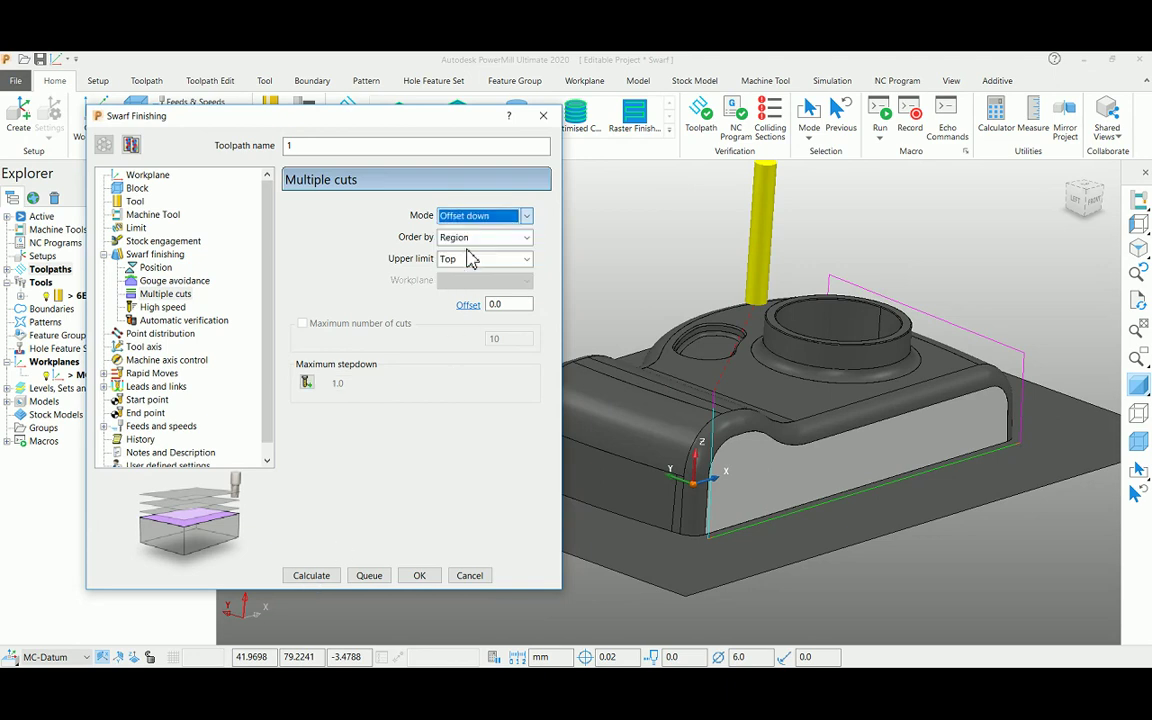
click(308, 575)
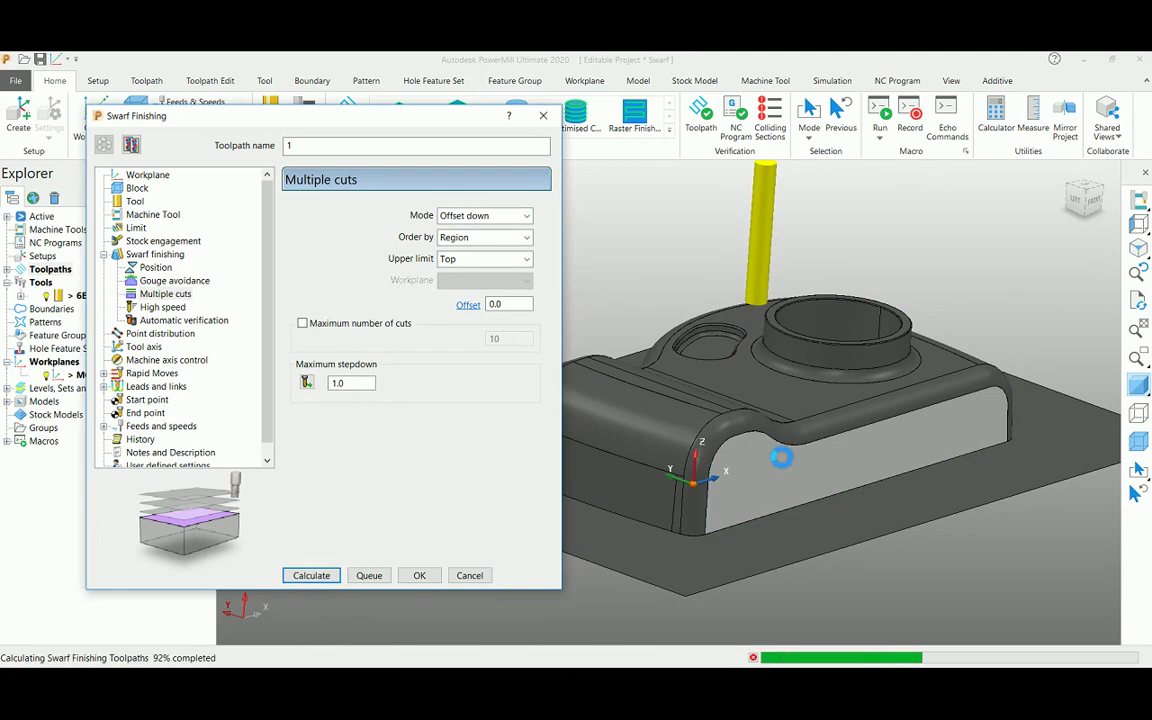
scroll(729, 469, up, 2)
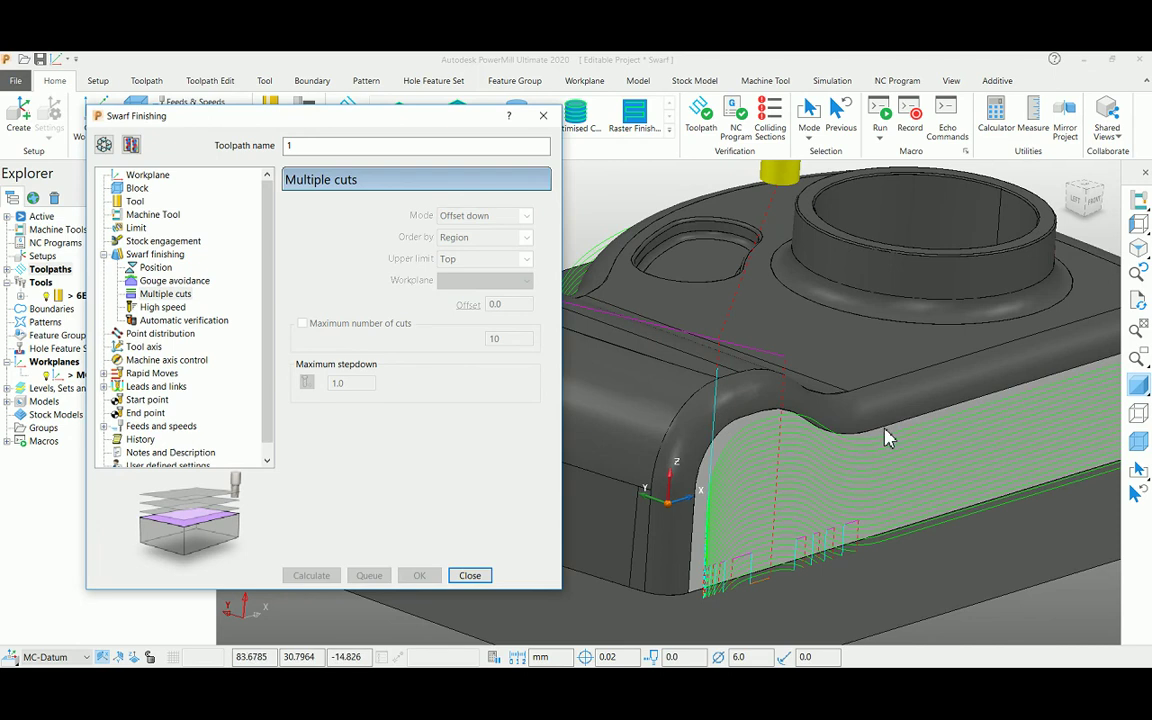
scroll(652, 405, down, 2)
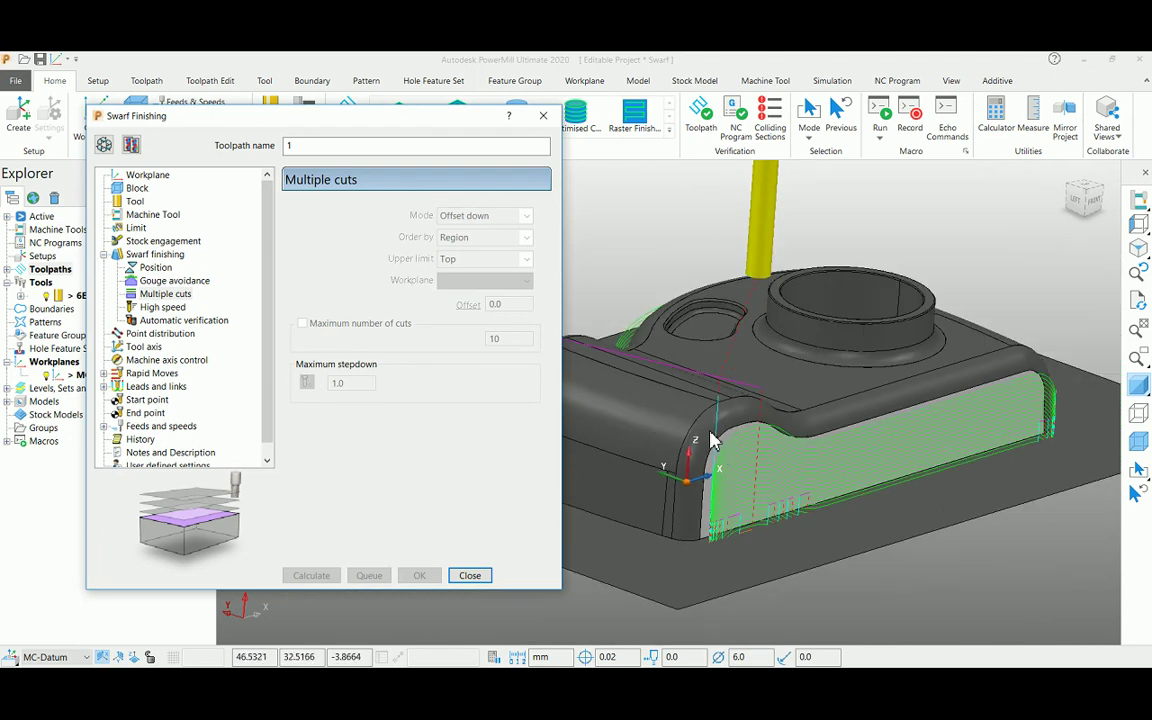
- Unlock toolpath 1, change multiple cuts mode to Offset up, and recalculate
click(101, 147)
click(465, 216)
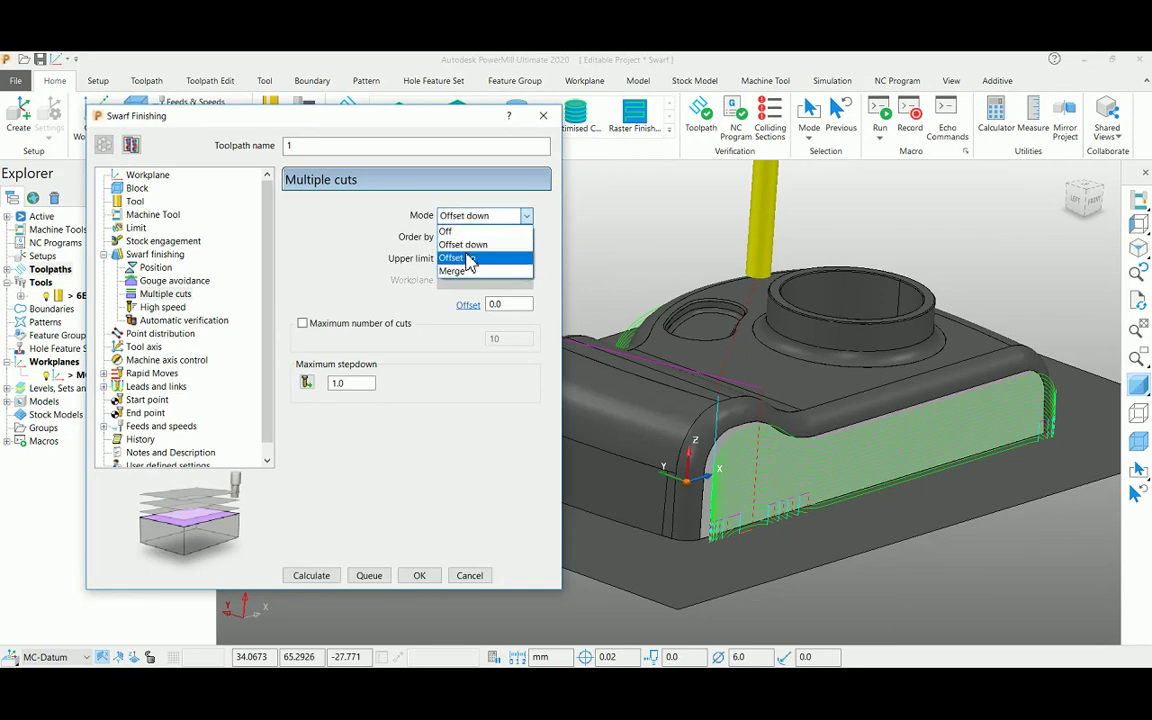
click(466, 258)
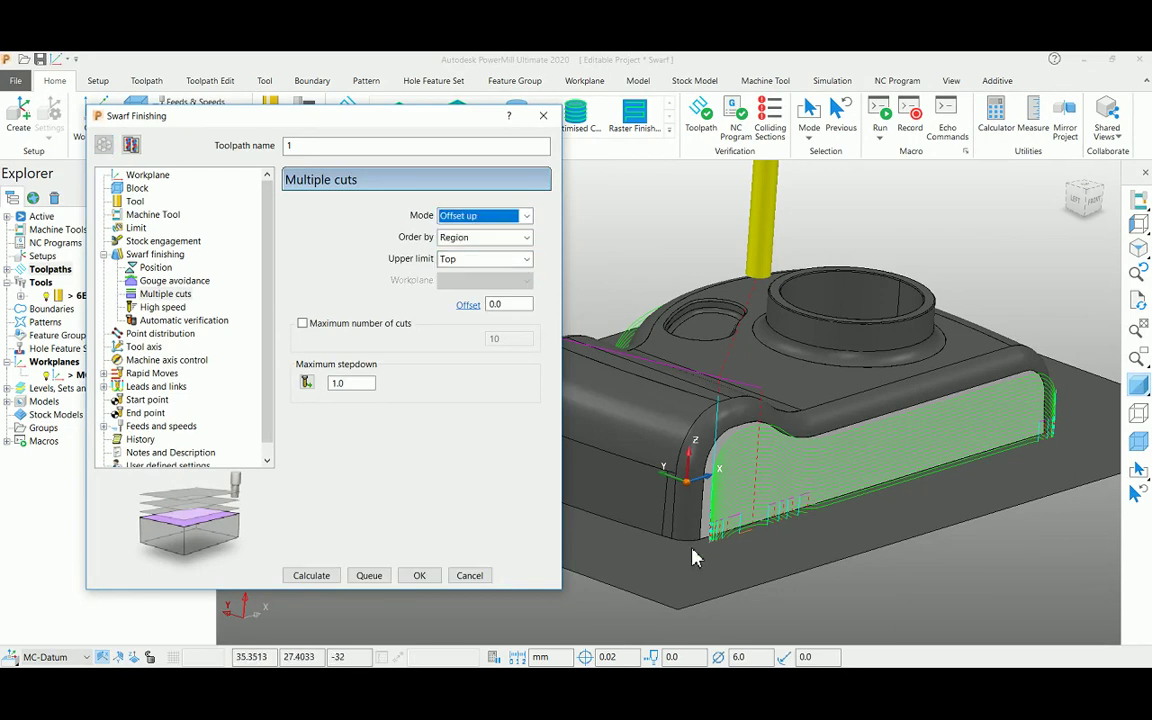
scroll(696, 557, up, 2)
shift+middle_drag(818, 537, 737, 537)
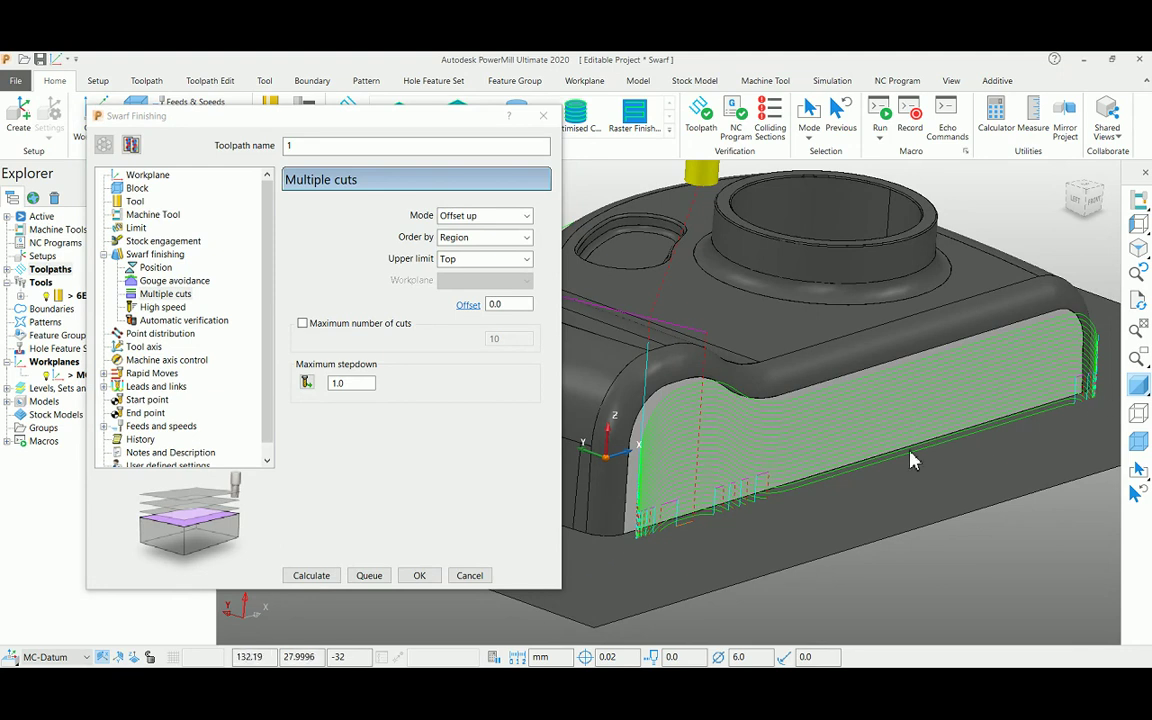
click(311, 575)
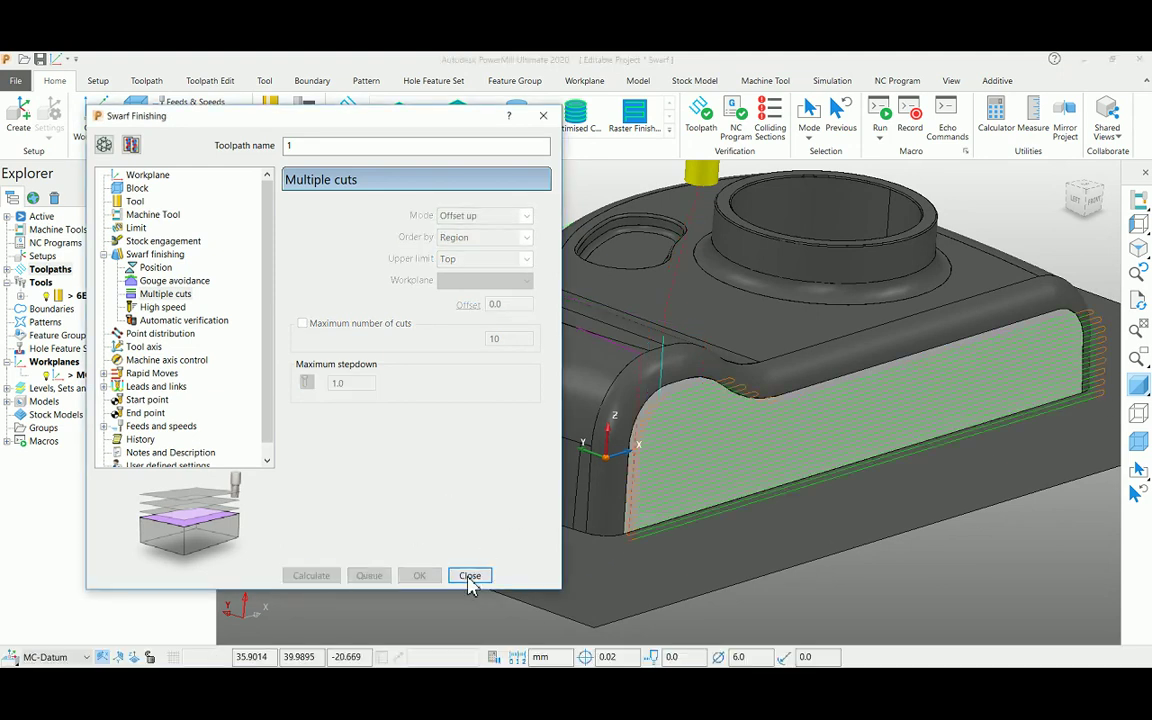
- Close the Swarf Finishing dialog and orbit around the offset-up passes on the curved wall
click(470, 576)
mouse_move(874, 450)
middle_down()
mouse_move(859, 422)
mouse_move(782, 419)
mouse_move(715, 458)
mouse_move(545, 445)
mouse_move(504, 393)
middle_up()
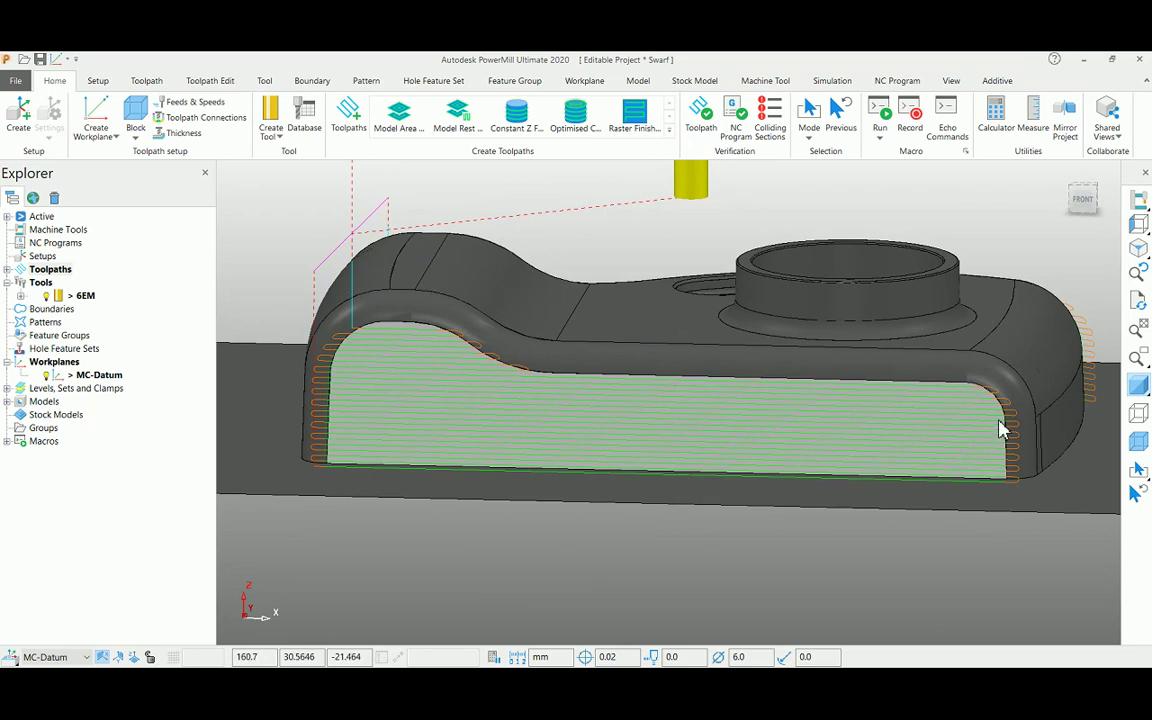
middle_drag(660, 372, 794, 391)
mouse_move(496, 463)
middle_down()
mouse_move(928, 469)
mouse_move(535, 419)
mouse_move(823, 447)
mouse_move(717, 411)
middle_up()
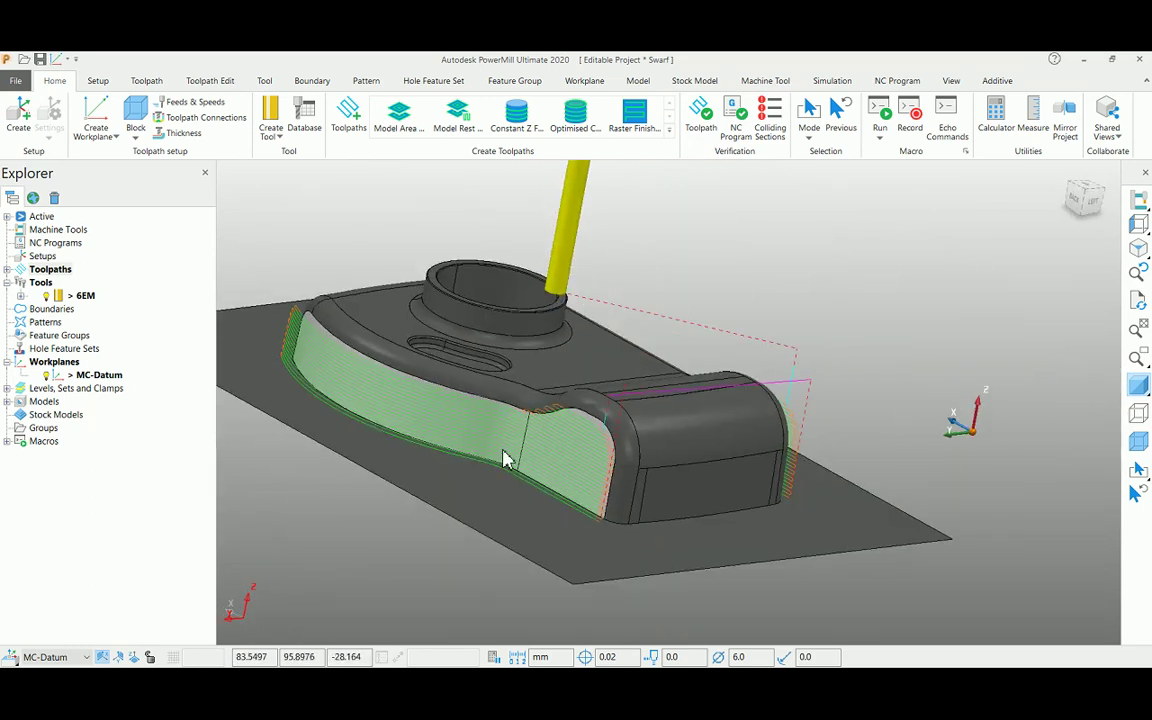
mouse_move(496, 465)
middle_down()
mouse_move(586, 452)
mouse_move(753, 486)
mouse_move(872, 456)
mouse_move(764, 450)
mouse_move(728, 465)
middle_up()
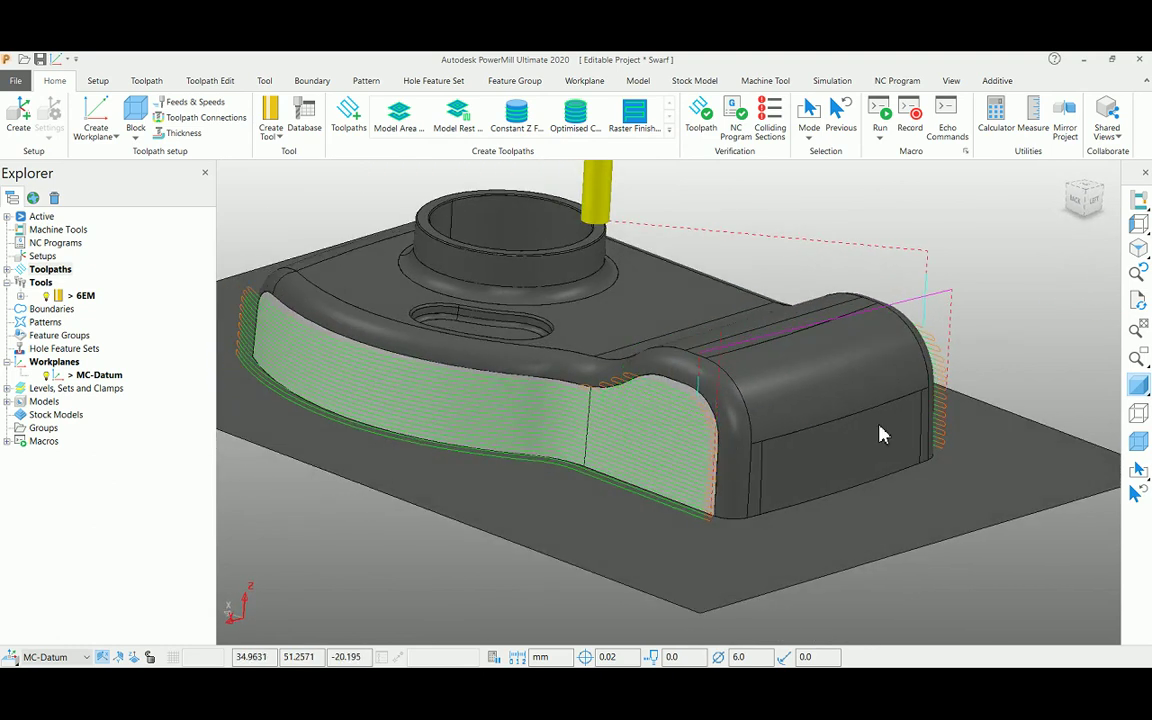